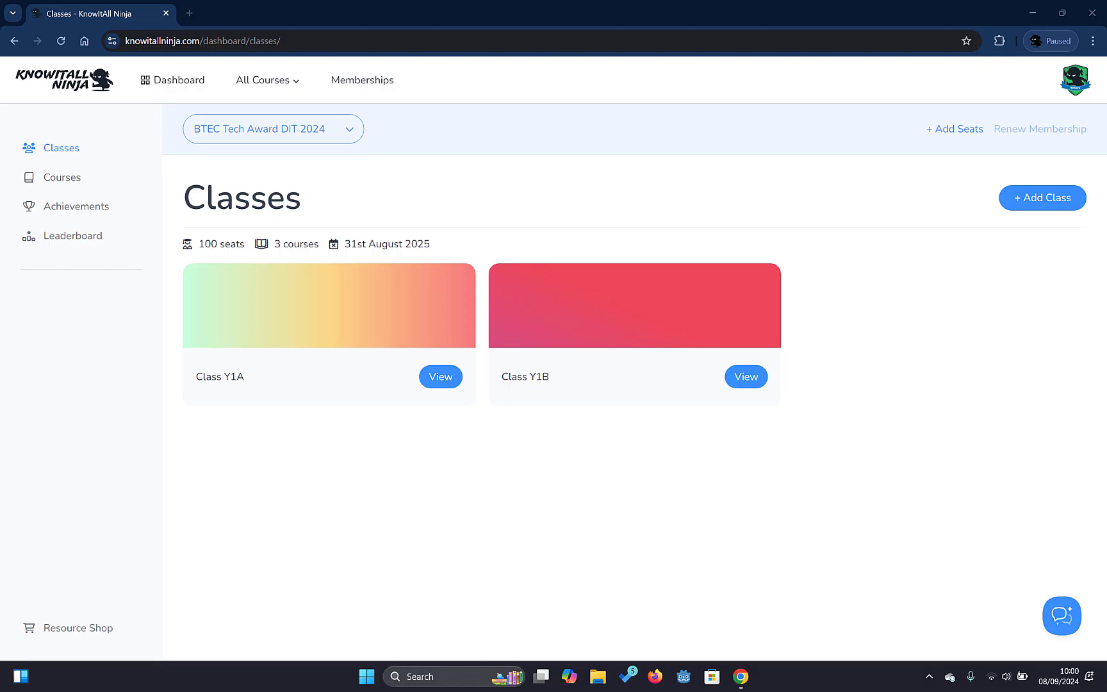
Open Class Y1A and check its upcoming, active and expired tasks.
{"action": "left_click", "coordinate": [436, 380]}
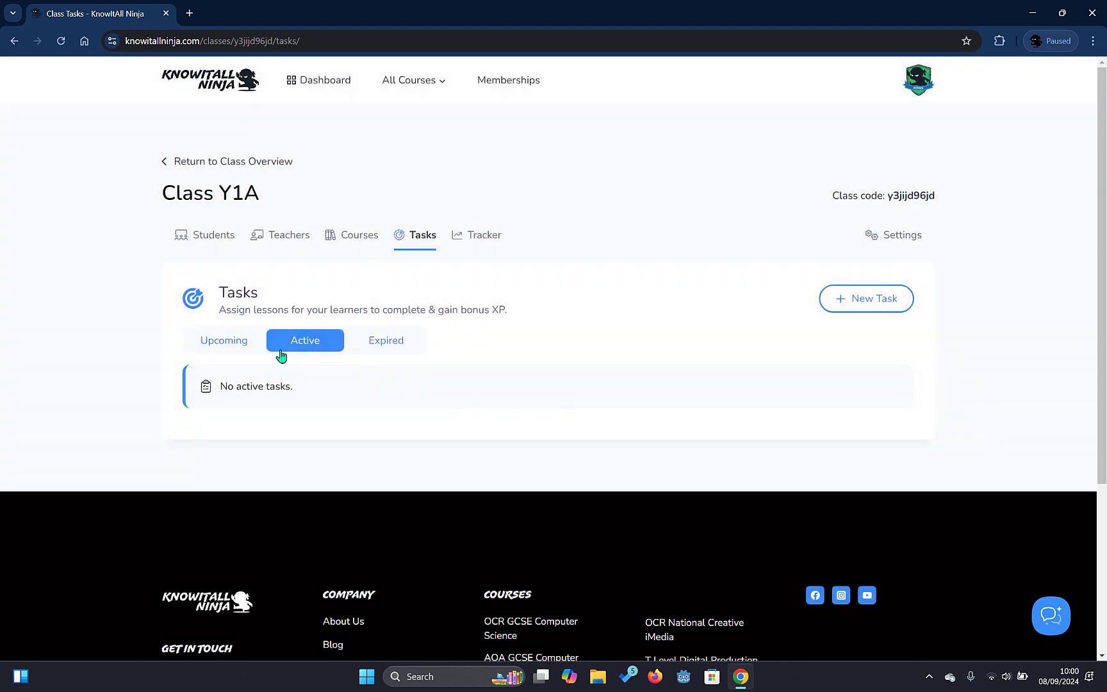
{"action": "left_click", "coordinate": [232, 343]}
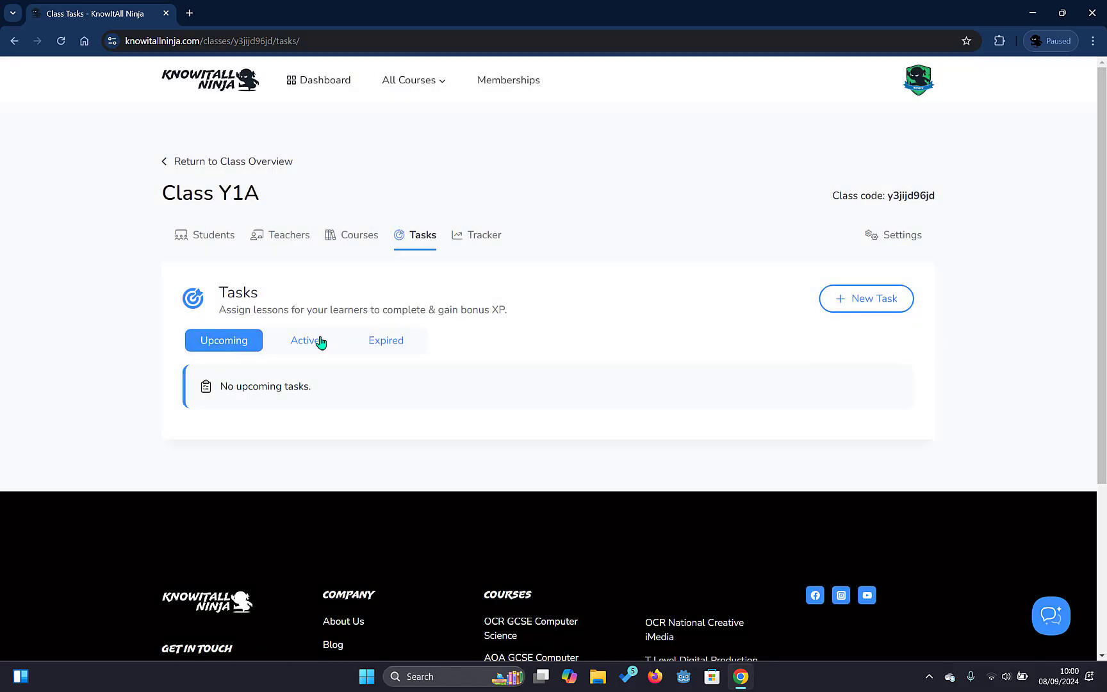
{"action": "left_click", "coordinate": [320, 342]}
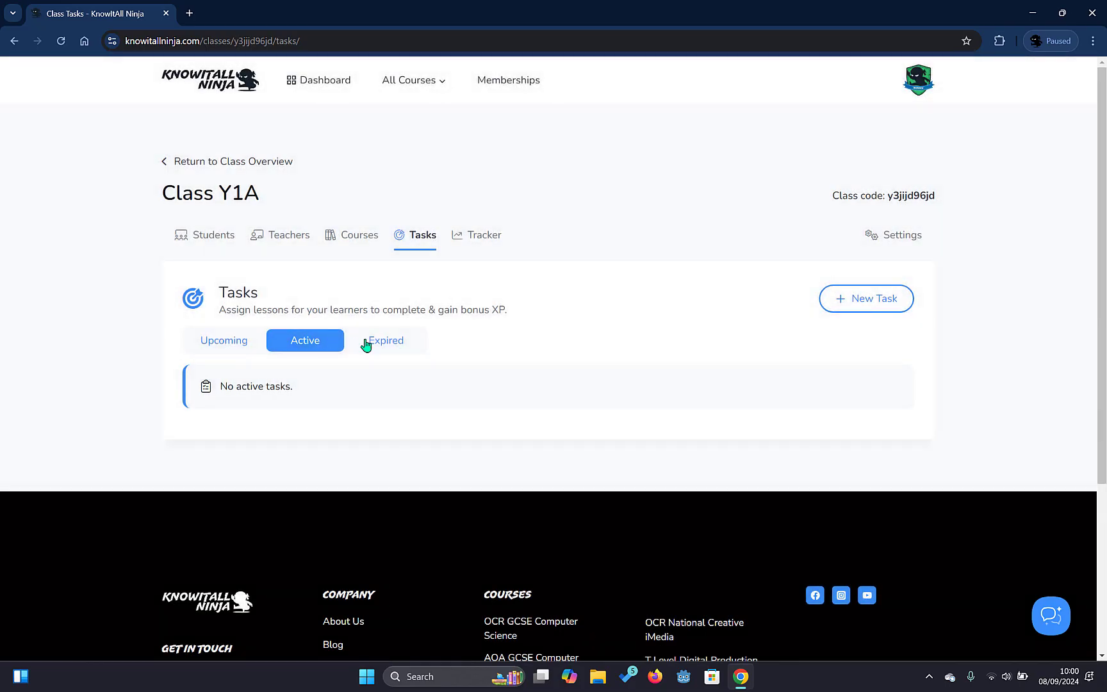
{"action": "left_click", "coordinate": [381, 345]}
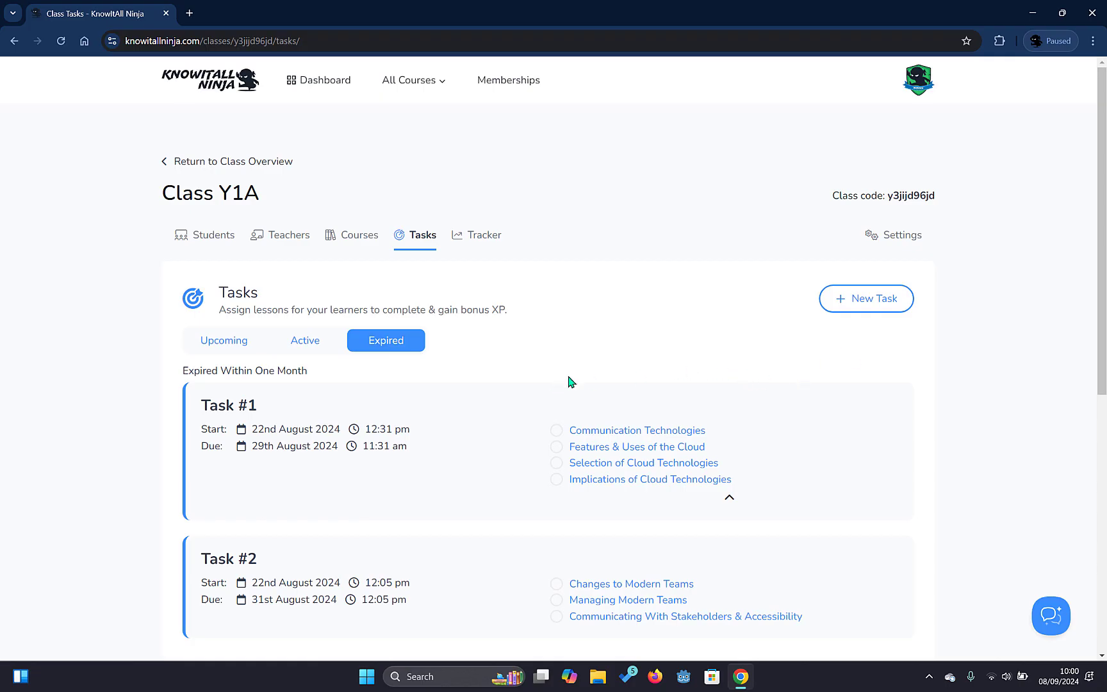
{"action": "left_click", "coordinate": [318, 351]}
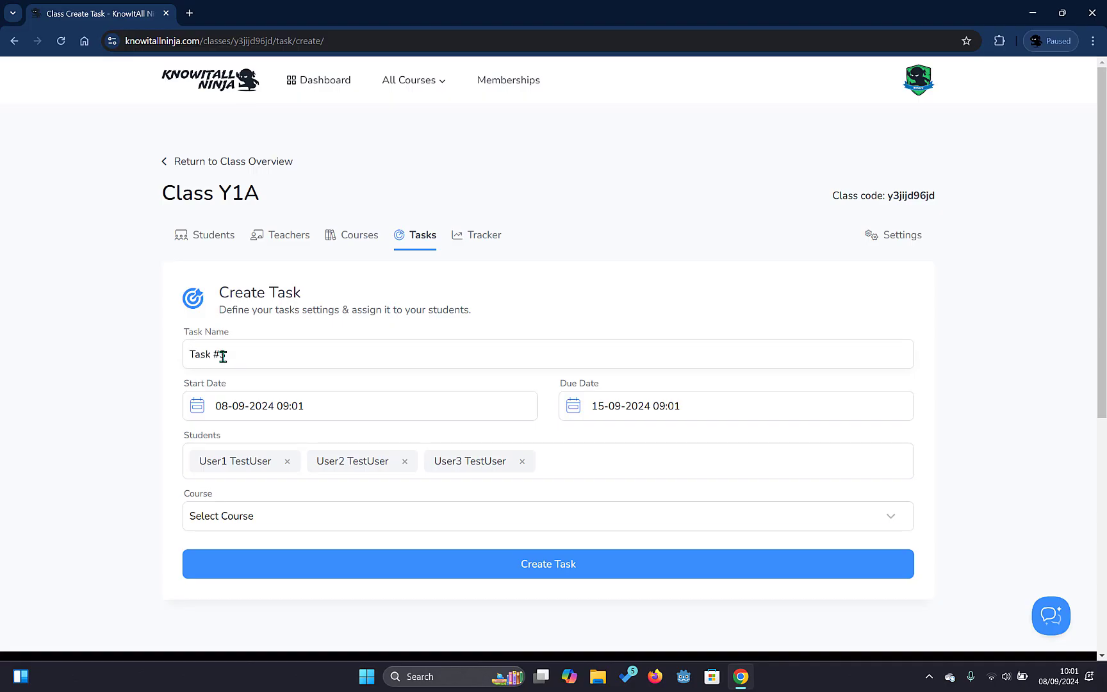
{"action": "left_click", "coordinate": [329, 414]}
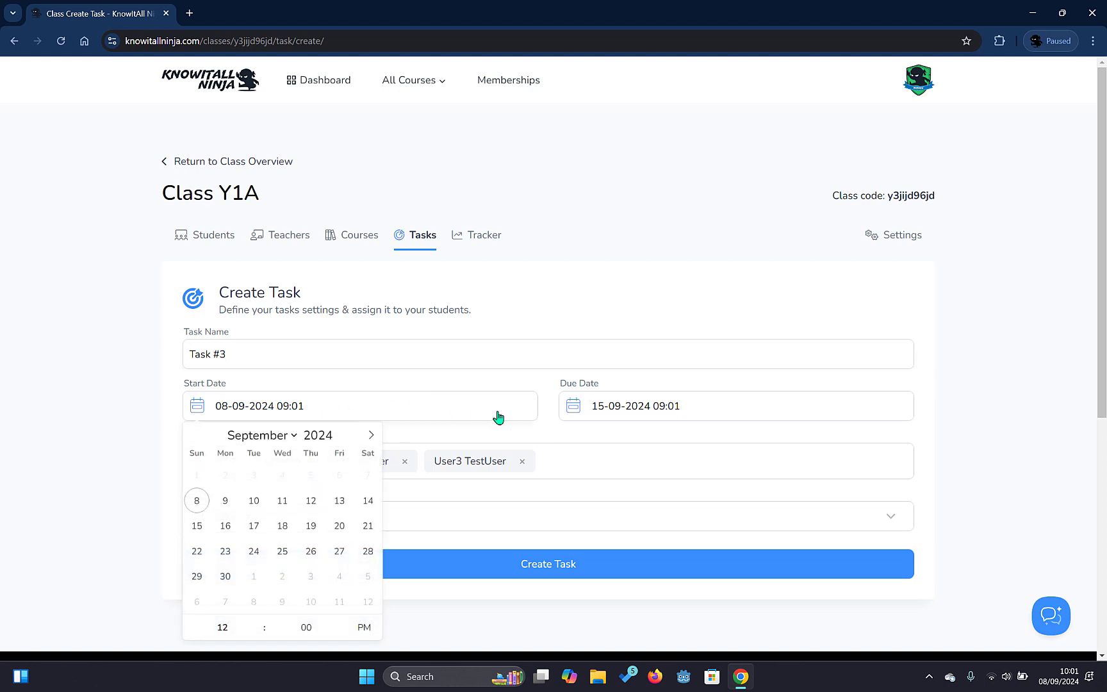
{"action": "left_click", "coordinate": [786, 405]}
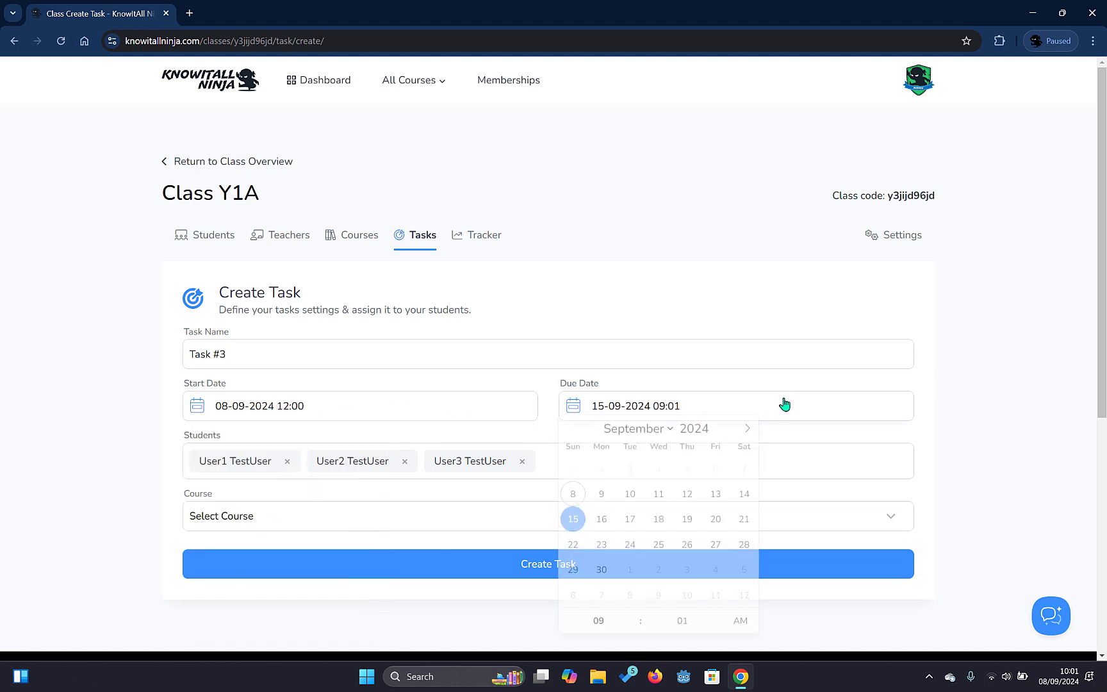
{"action": "left_click", "coordinate": [634, 620]}
{"action": "left_click", "coordinate": [634, 620]}
{"action": "left_click", "coordinate": [634, 620]}
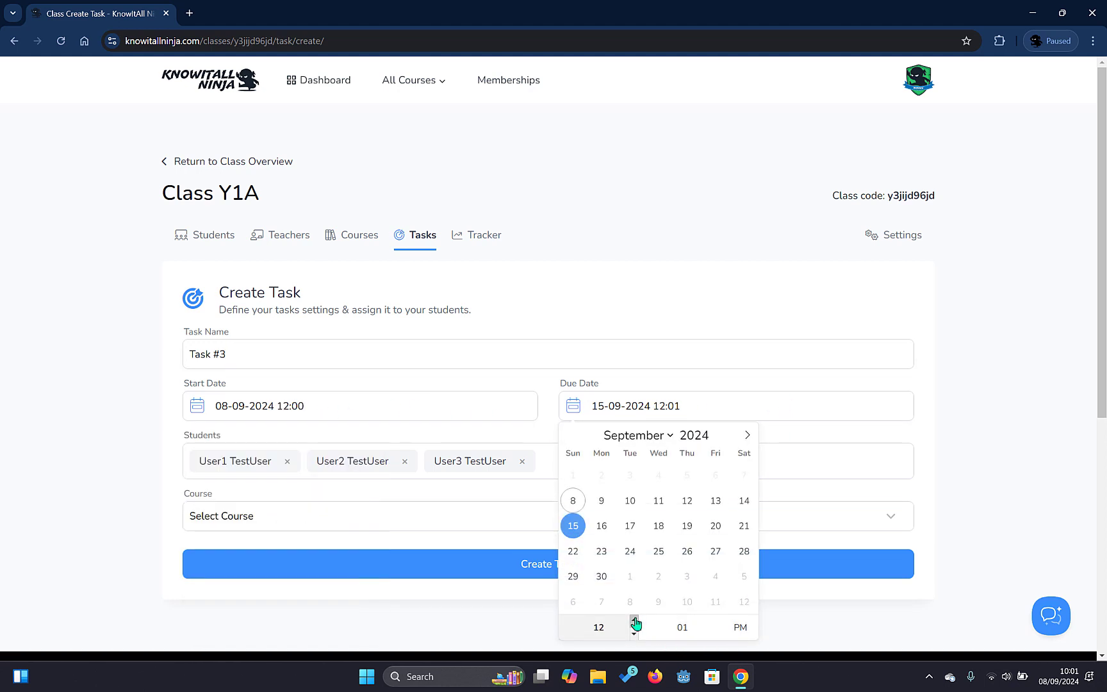
{"action": "left_click", "coordinate": [634, 620]}
{"action": "left_click", "coordinate": [634, 620]}
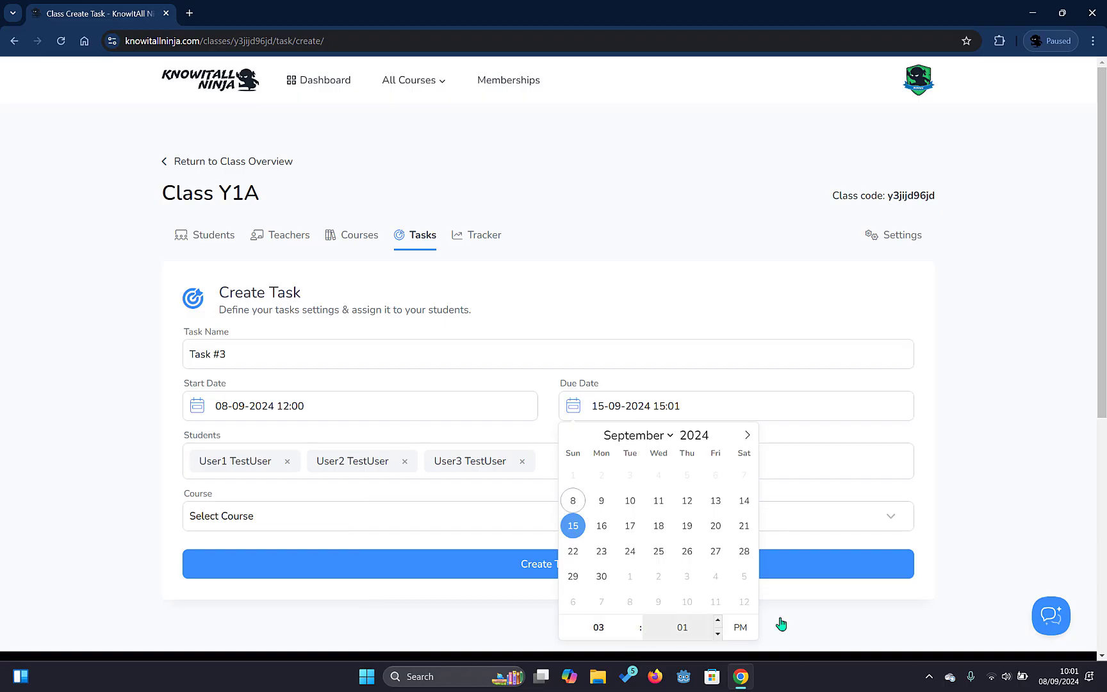
{"action": "left_click", "coordinate": [1012, 470]}
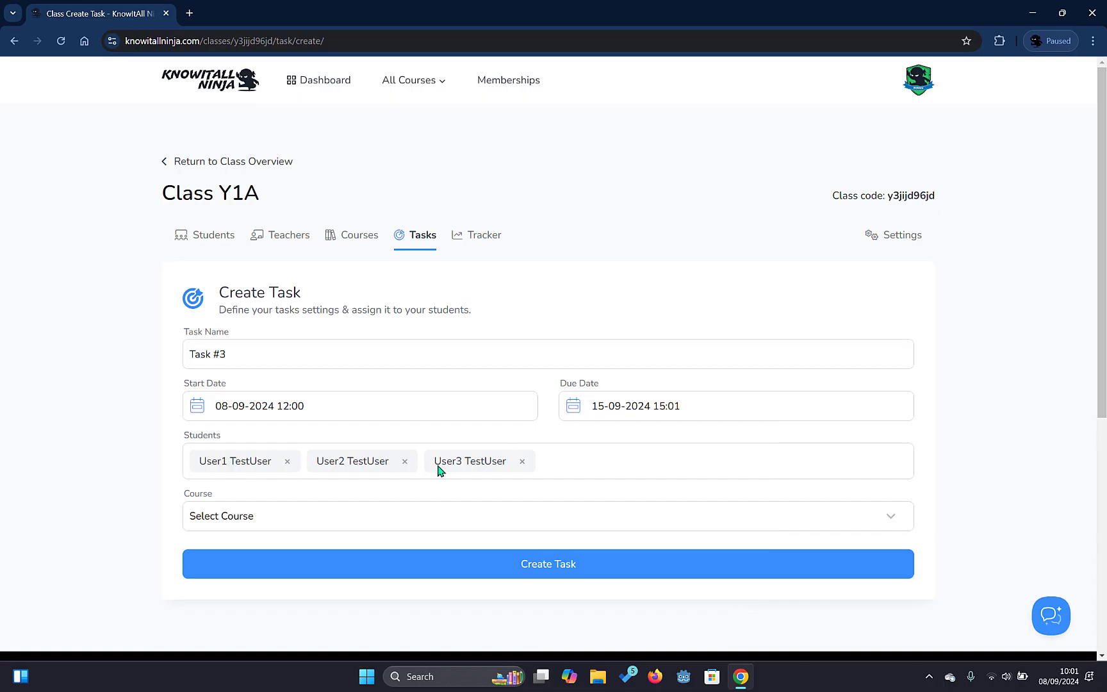
Remove the third student from the task's assigned students and add them back.
{"action": "left_click", "coordinate": [567, 464]}
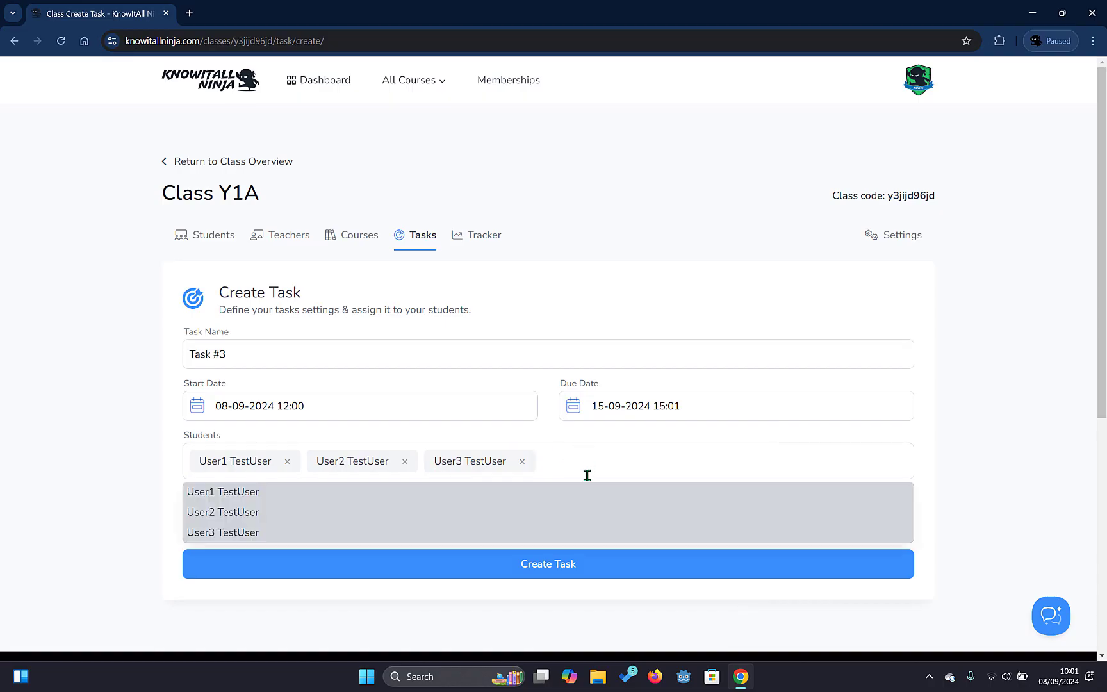
{"action": "left_click", "coordinate": [329, 532]}
{"action": "left_click", "coordinate": [472, 460]}
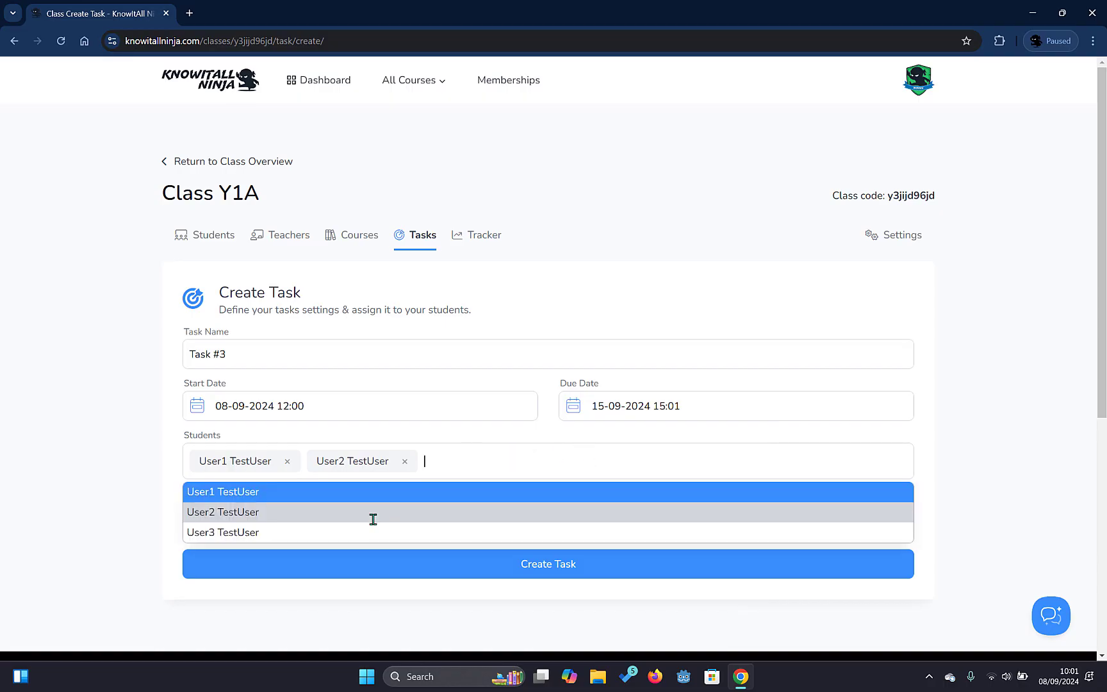
{"action": "left_click", "coordinate": [312, 532]}
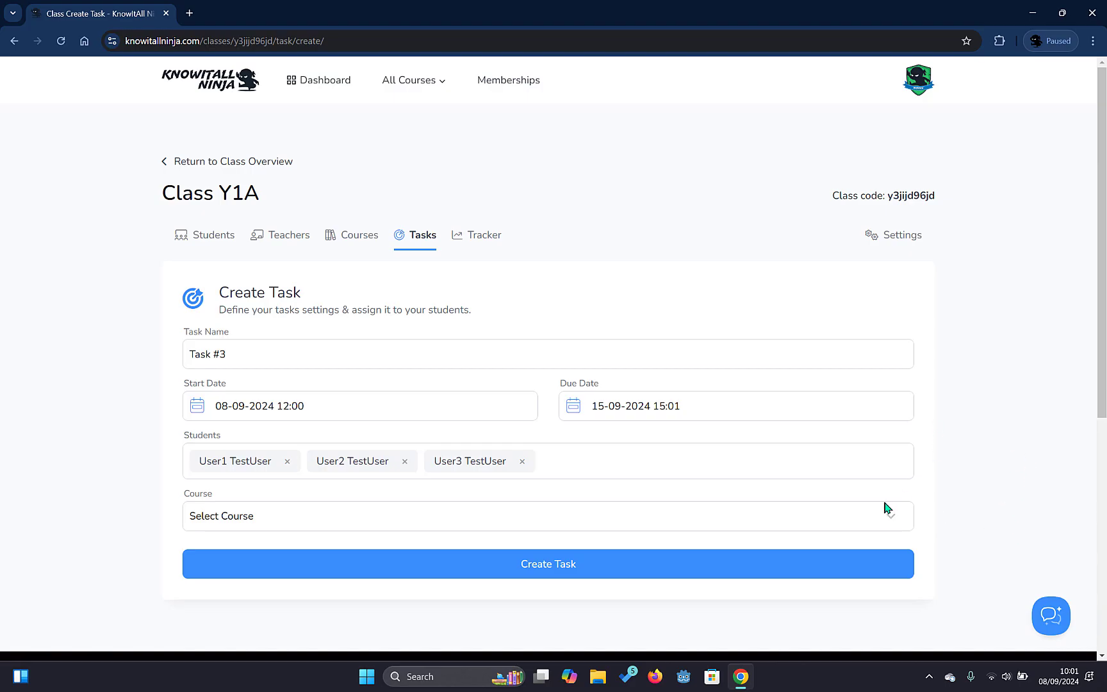
Choose the Effective Digital Working Practices course and expand its Modern Technologies section.
{"action": "left_click", "coordinate": [573, 522]}
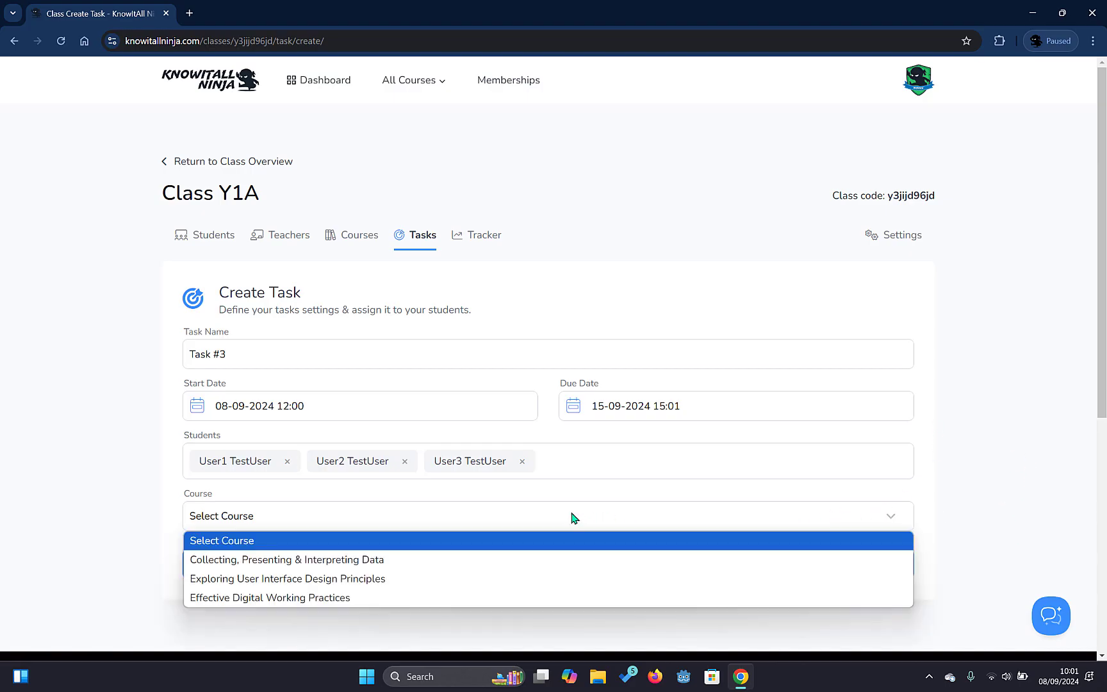
{"action": "left_click", "coordinate": [344, 600]}
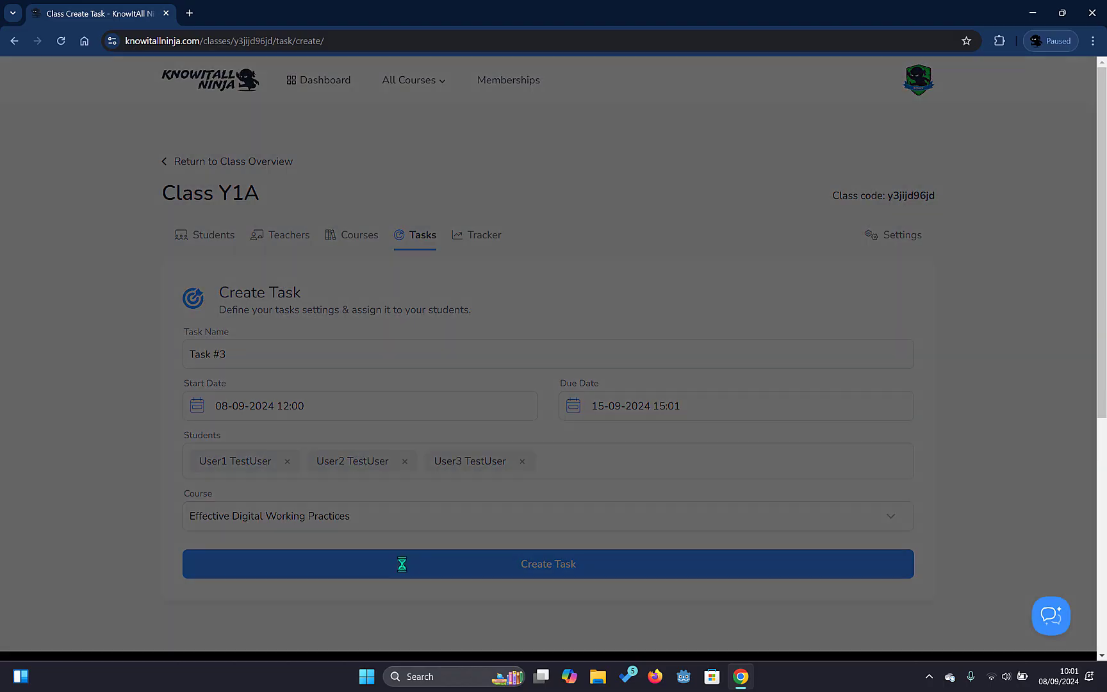
{"action": "scroll", "coordinate": [865, 454], "scroll_direction": "down", "scroll_amount": 2}
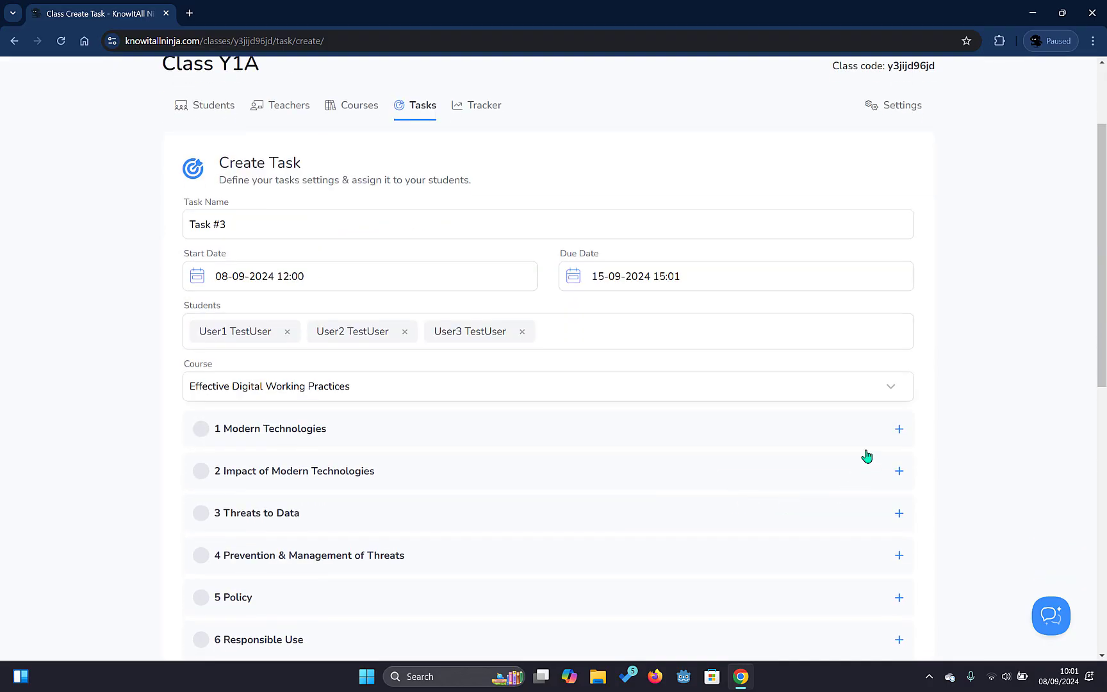
{"action": "left_click", "coordinate": [899, 428]}
{"action": "scroll", "coordinate": [314, 350], "scroll_direction": "down", "scroll_amount": 2}
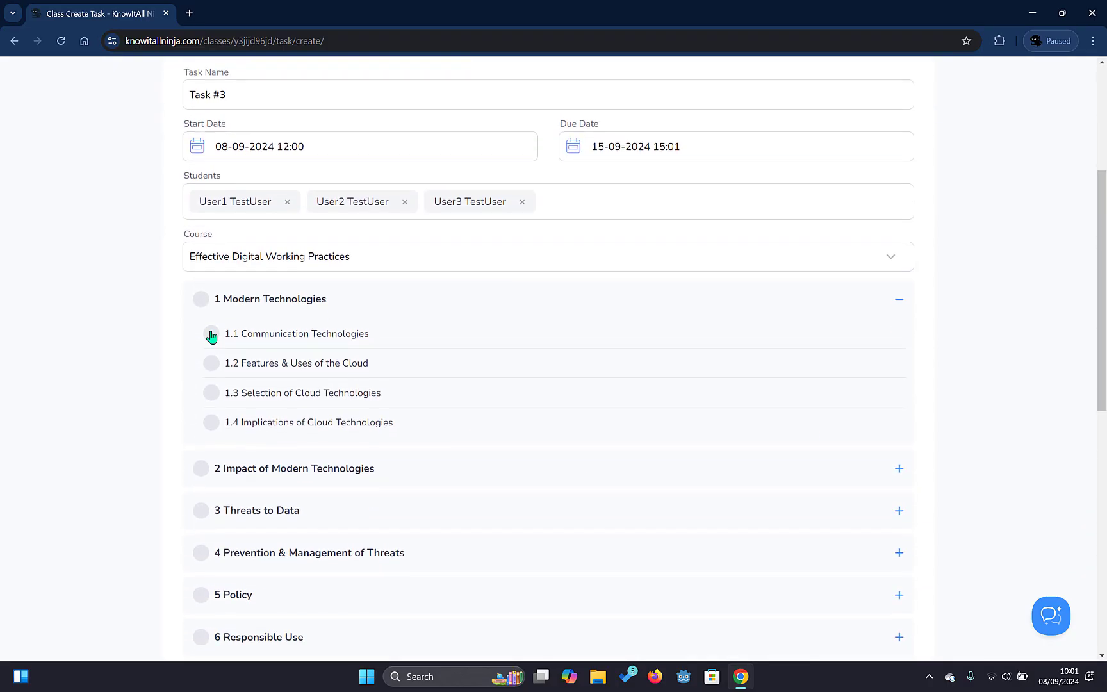
Select the whole Modern Technologies section, clear the selection and expand its lessons again.
{"action": "left_click", "coordinate": [201, 300]}
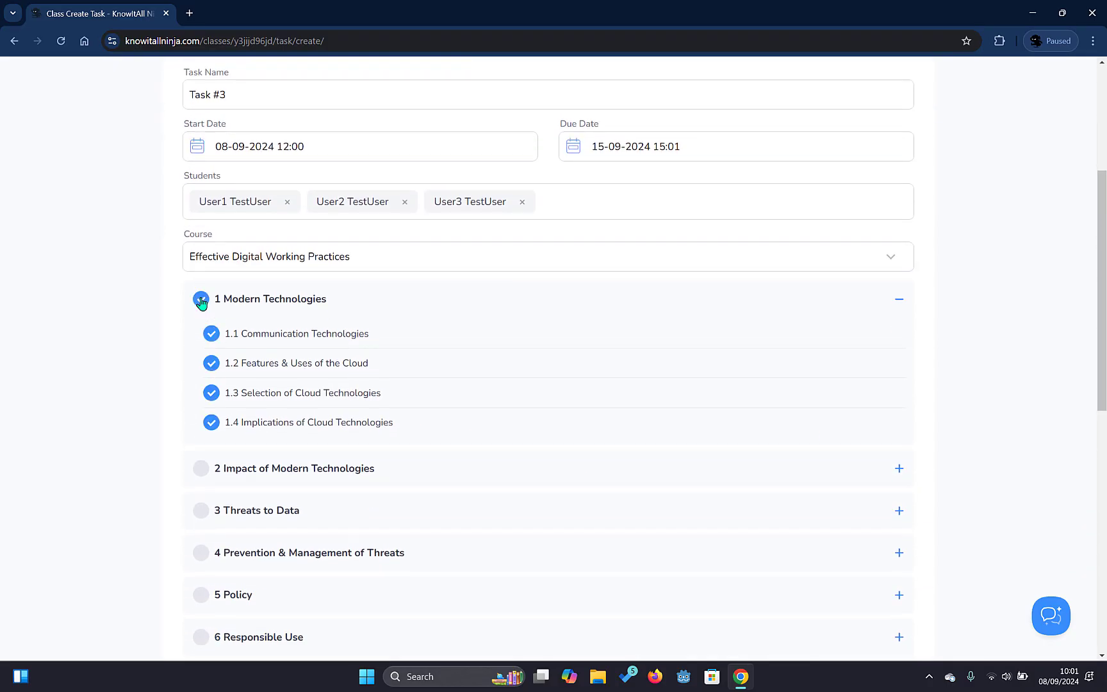
{"action": "left_click", "coordinate": [201, 300]}
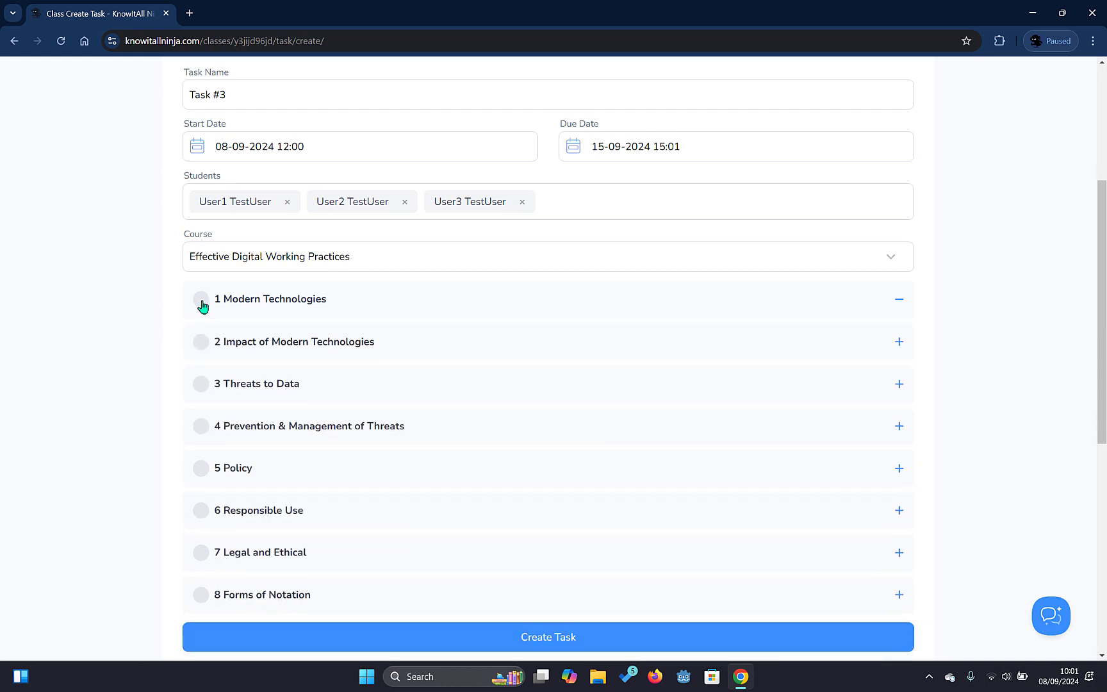
{"action": "left_click", "coordinate": [900, 300]}
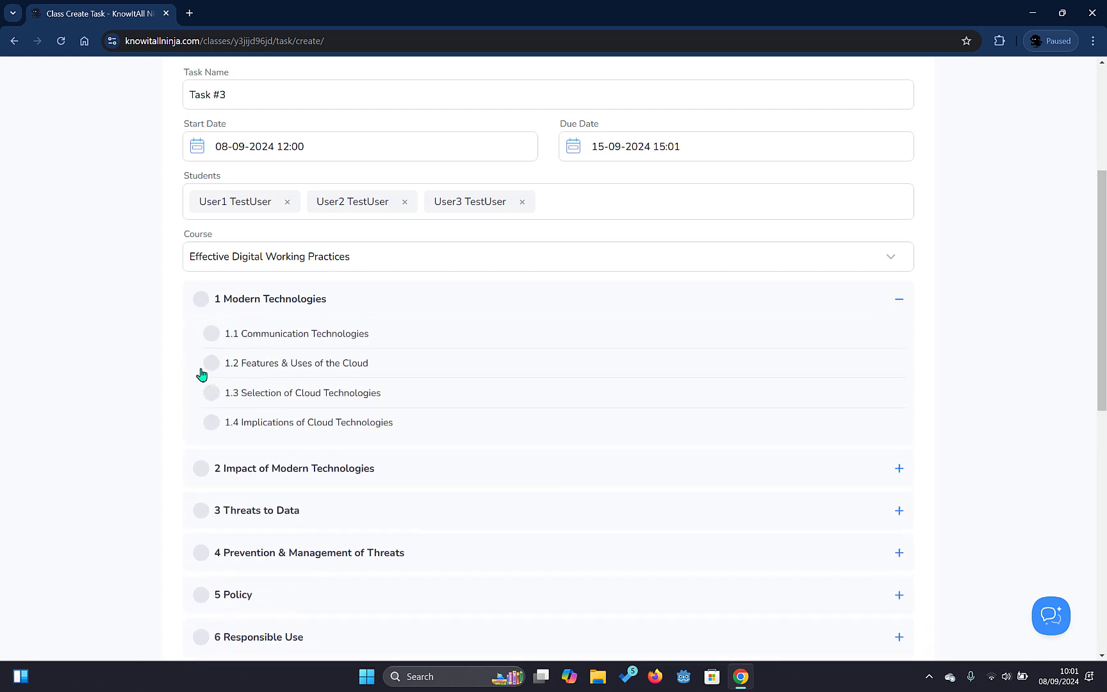
Add lessons 1.1 Communication Technologies and 1.2 Features & Uses of the Cloud, and create the task.
{"action": "left_click", "coordinate": [212, 334]}
{"action": "left_click", "coordinate": [211, 364]}
{"action": "scroll", "coordinate": [995, 428], "scroll_direction": "down", "scroll_amount": 6}
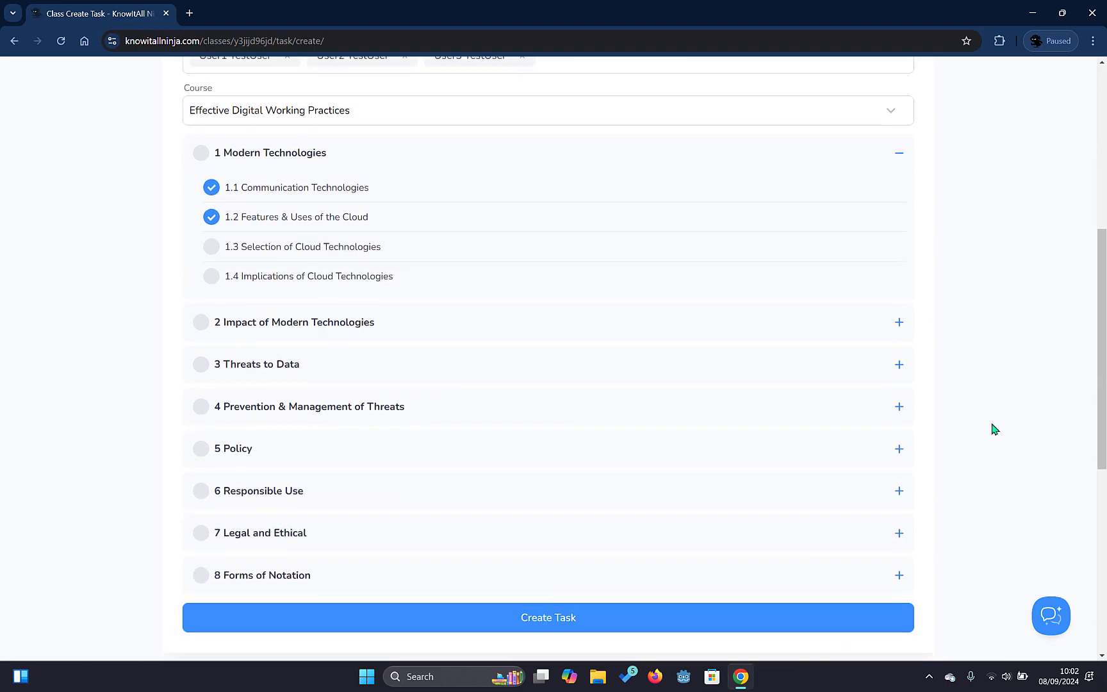
{"action": "left_click", "coordinate": [550, 375]}
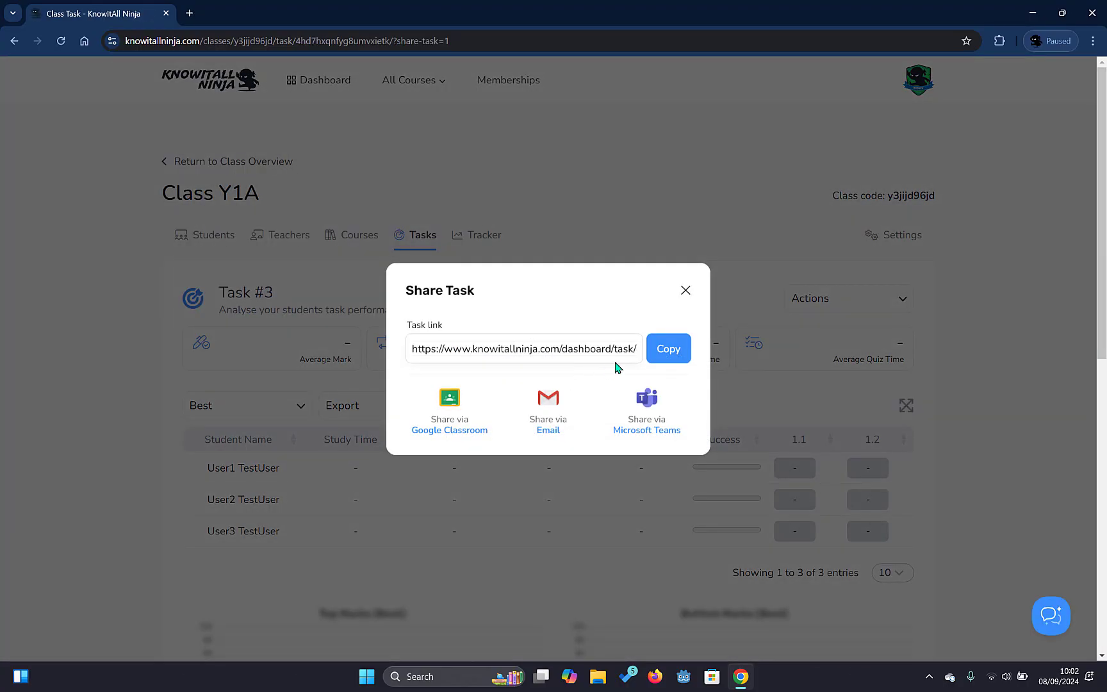
Copy the task's share link and close the sharing dialog.
{"action": "left_click", "coordinate": [669, 349]}
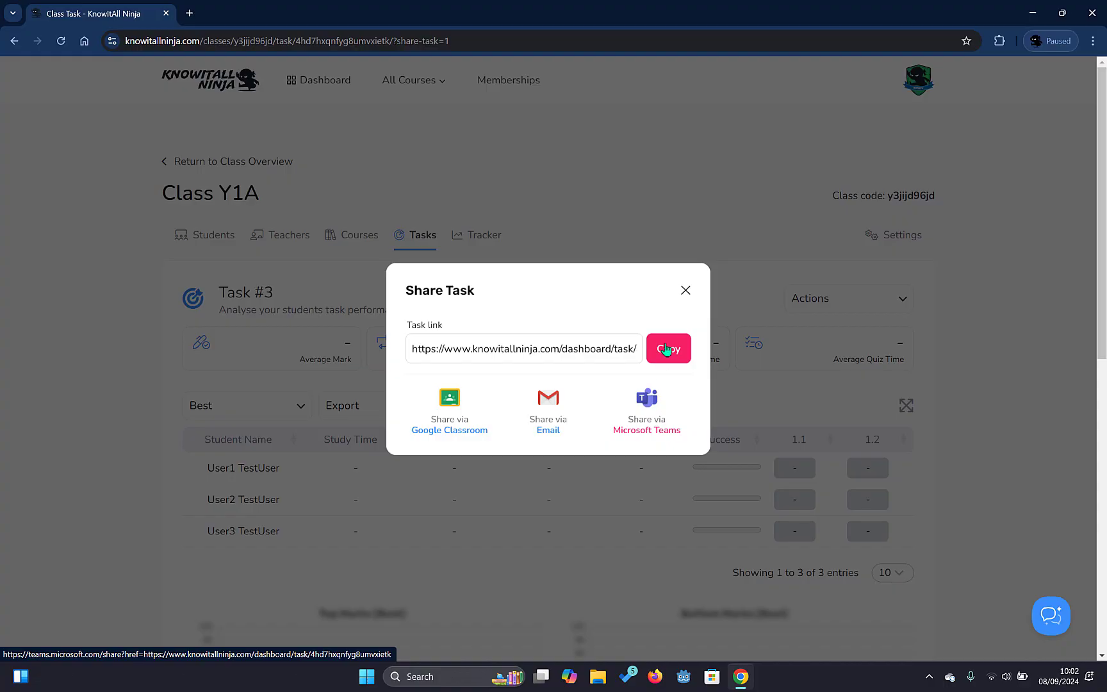
{"action": "left_click", "coordinate": [686, 291]}
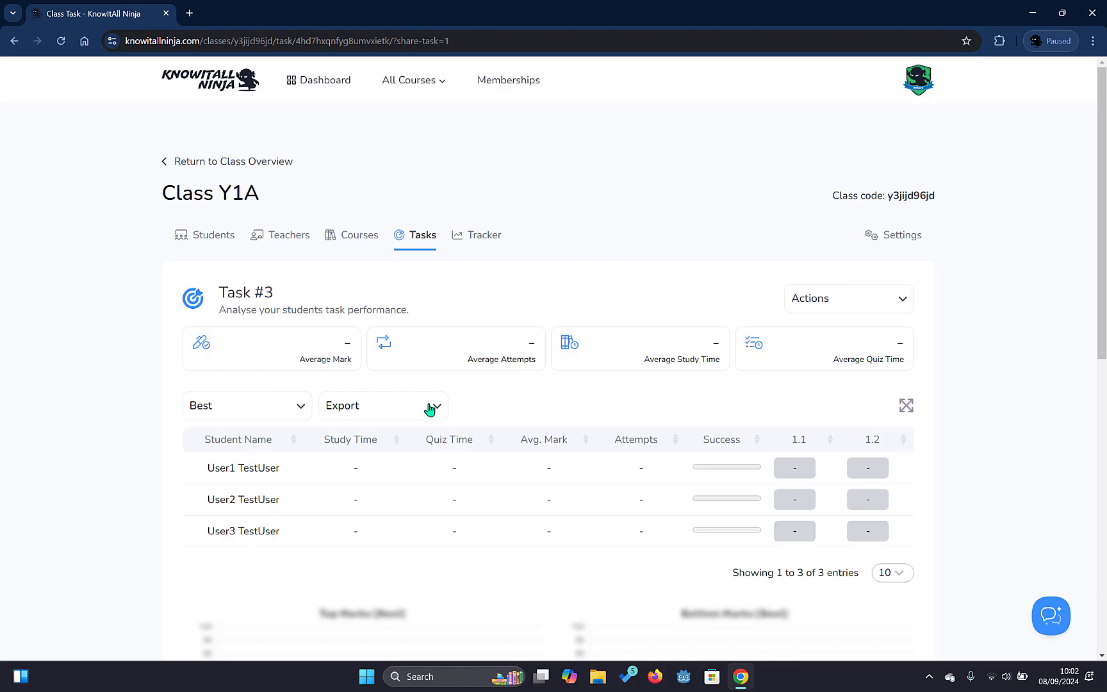
Examine the task's student results and charts, switching the displayed results to Worst and back to Best.
{"action": "scroll", "coordinate": [549, 415], "scroll_direction": "down", "scroll_amount": 1}
{"action": "scroll", "coordinate": [840, 514], "scroll_direction": "down", "scroll_amount": 1}
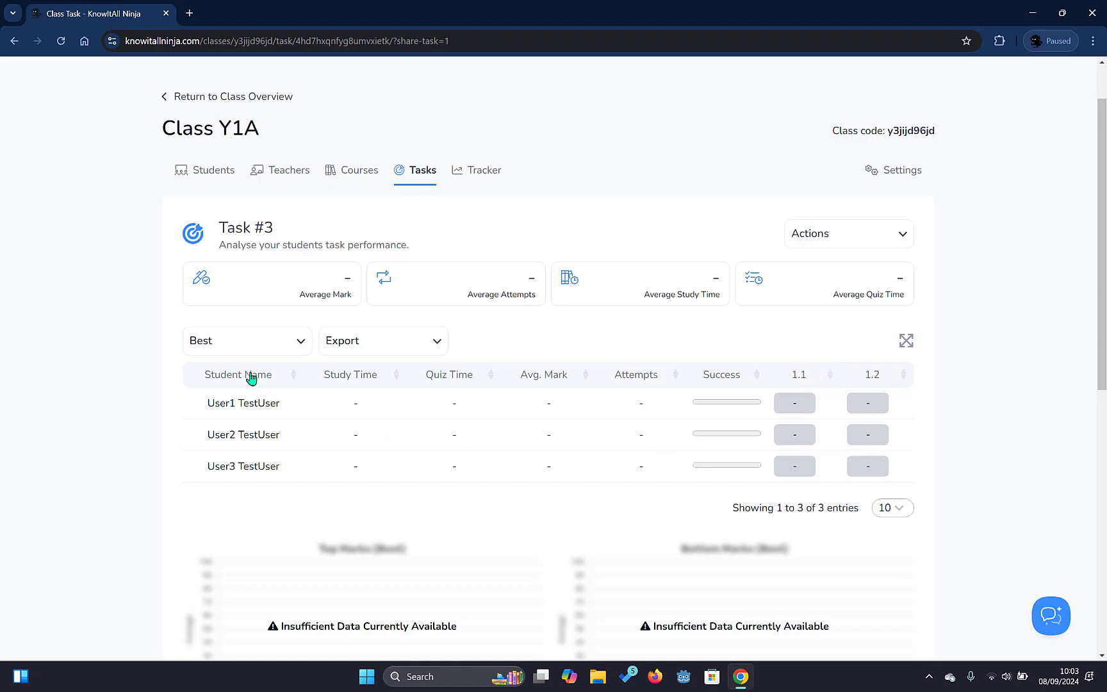
{"action": "left_click", "coordinate": [234, 339]}
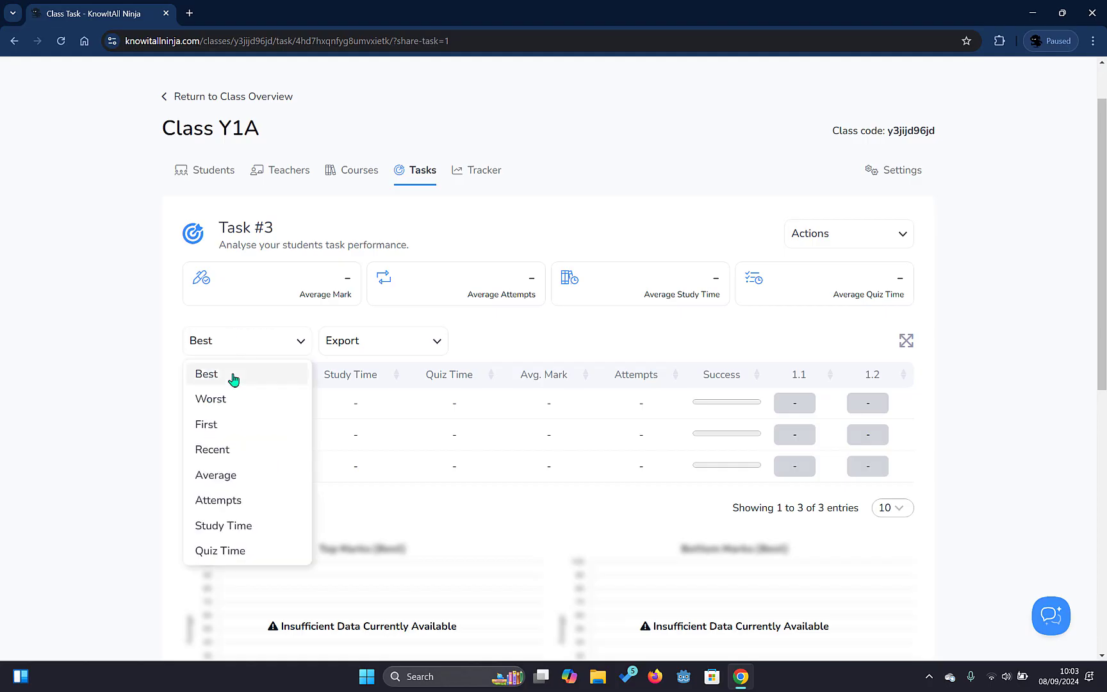
{"action": "left_click", "coordinate": [248, 344]}
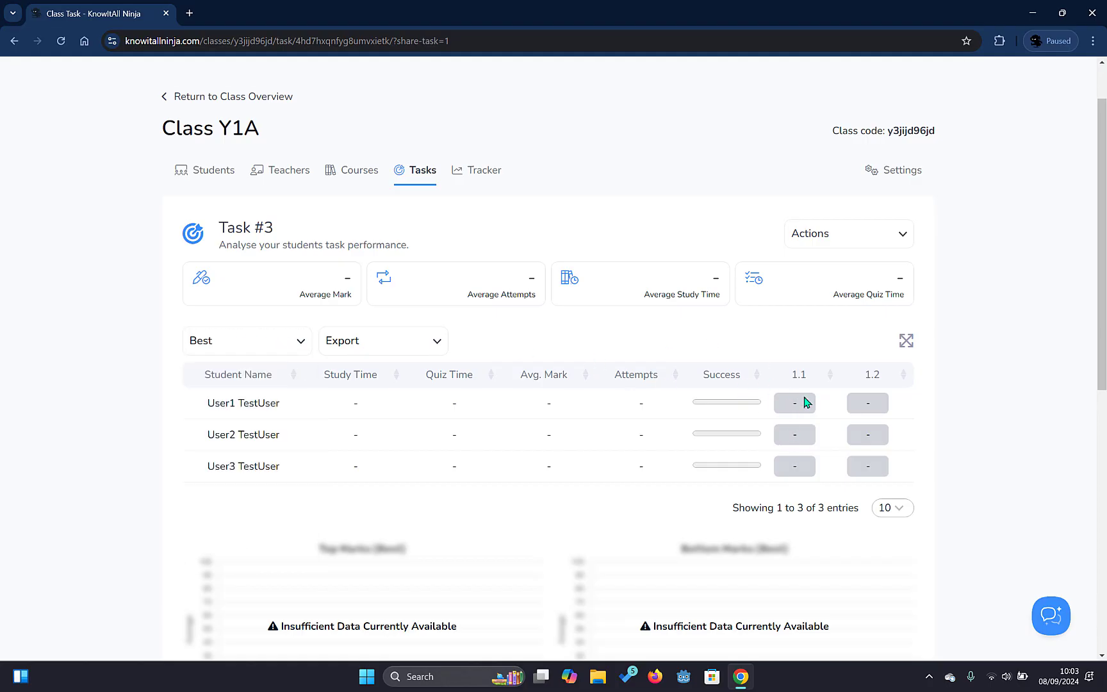
{"action": "left_click", "coordinate": [239, 334]}
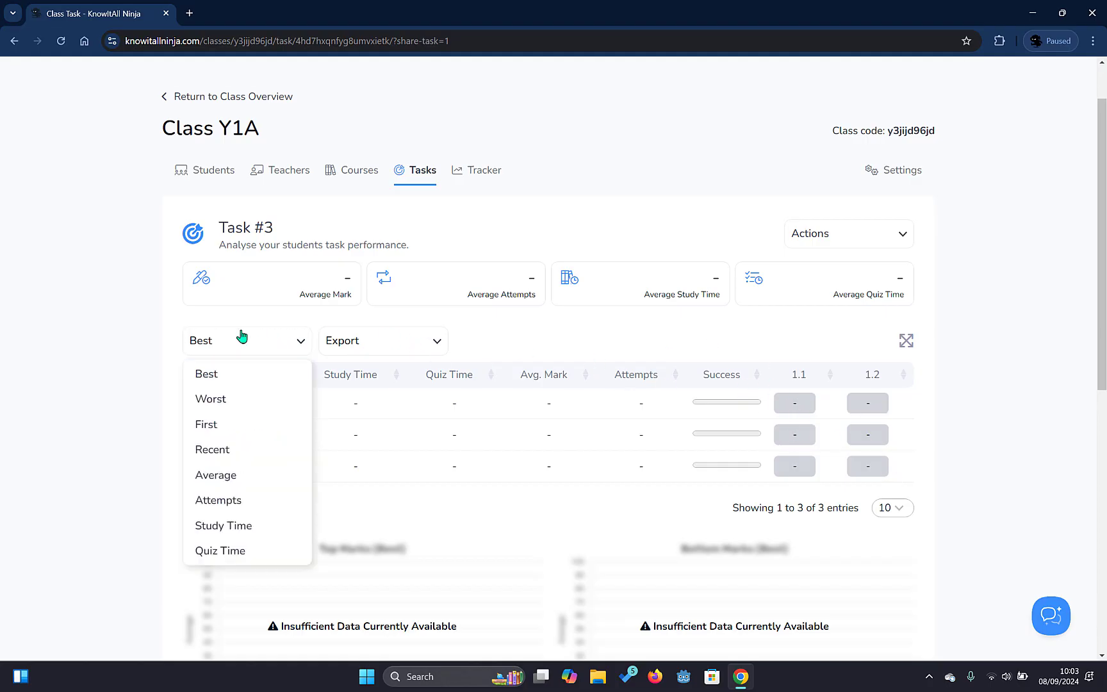
{"action": "left_click", "coordinate": [258, 402]}
{"action": "left_click", "coordinate": [250, 344]}
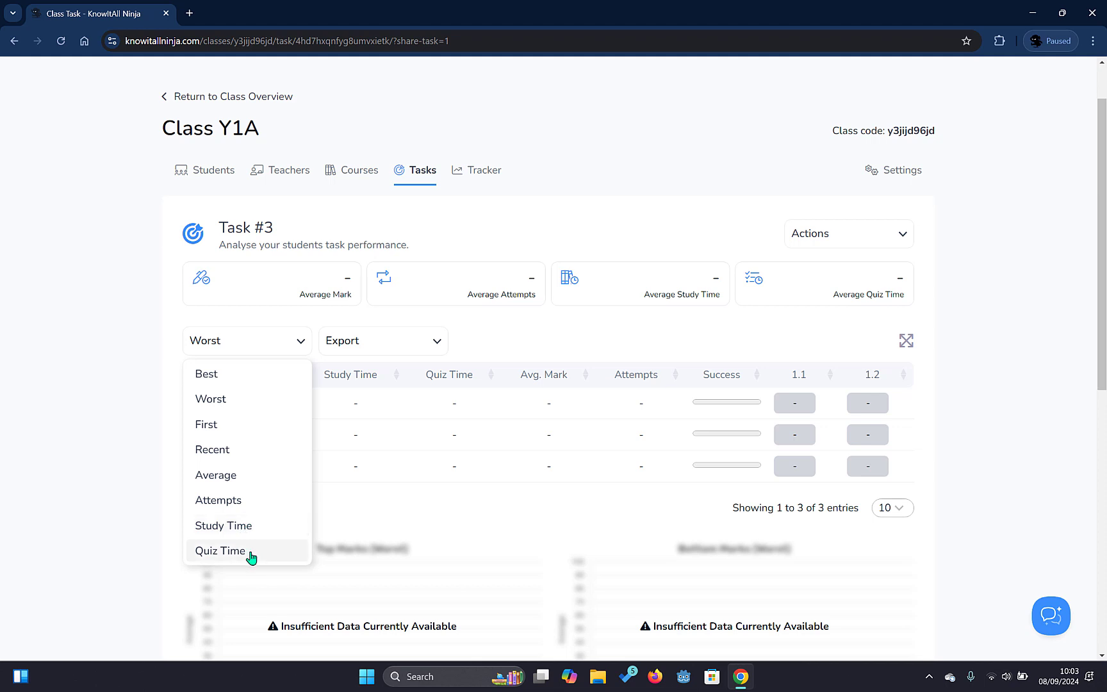
{"action": "left_click", "coordinate": [229, 375]}
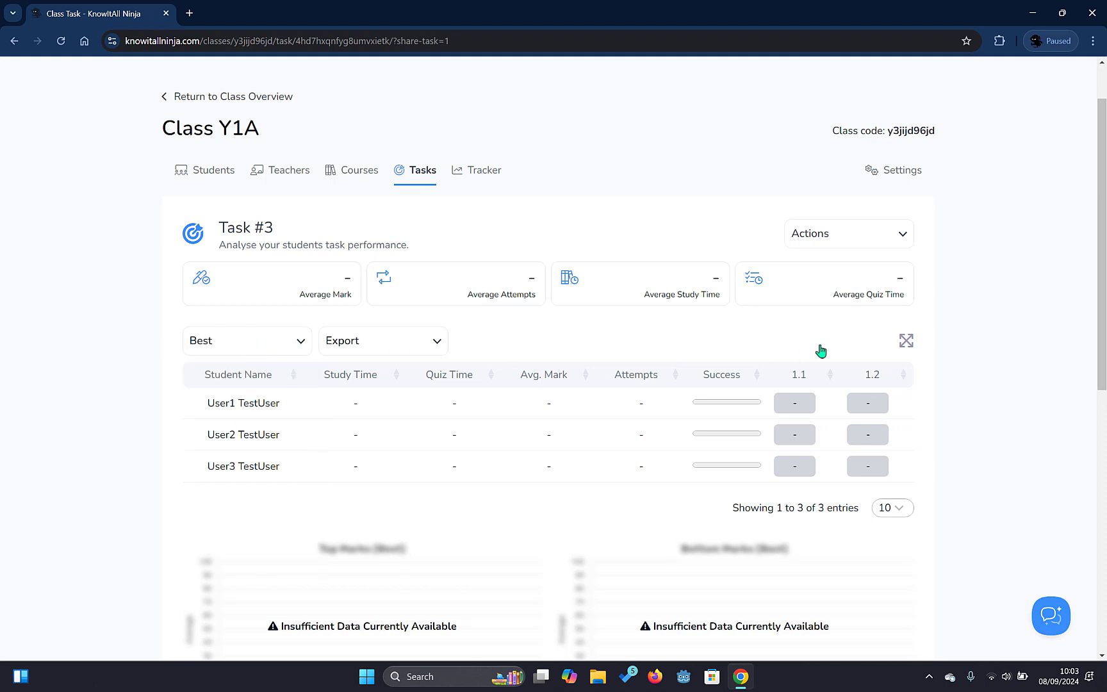
{"action": "scroll", "coordinate": [809, 356], "scroll_direction": "down", "scroll_amount": 1}
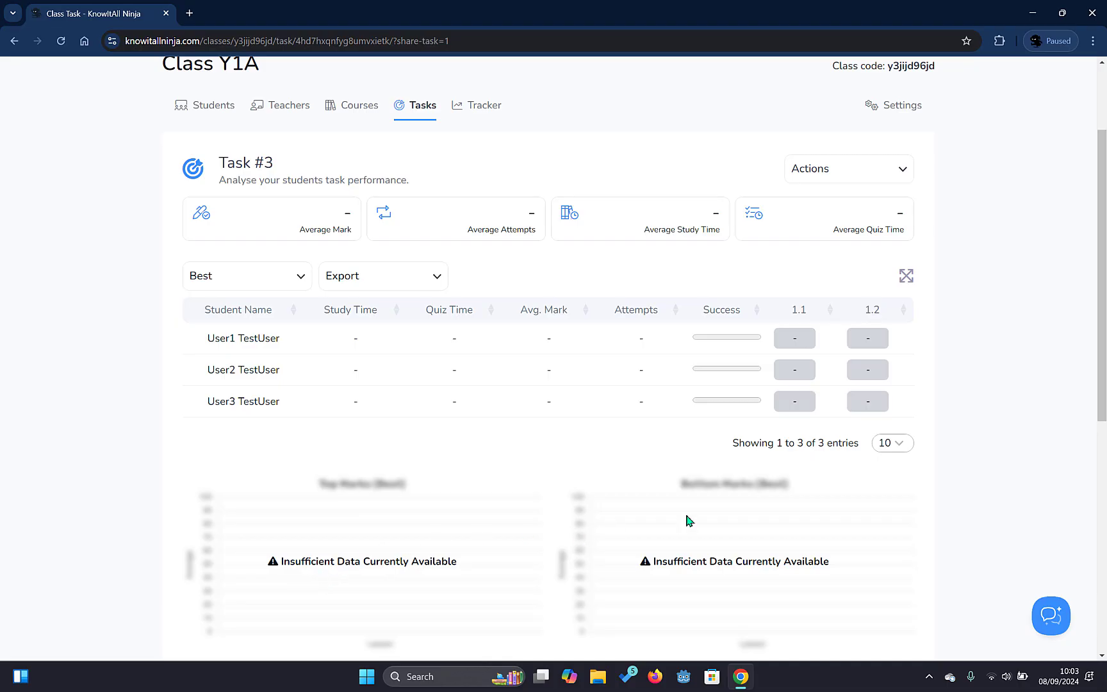
{"action": "scroll", "coordinate": [976, 510], "scroll_direction": "up", "scroll_amount": 1}
{"action": "scroll", "coordinate": [978, 510], "scroll_direction": "up", "scroll_amount": 2}
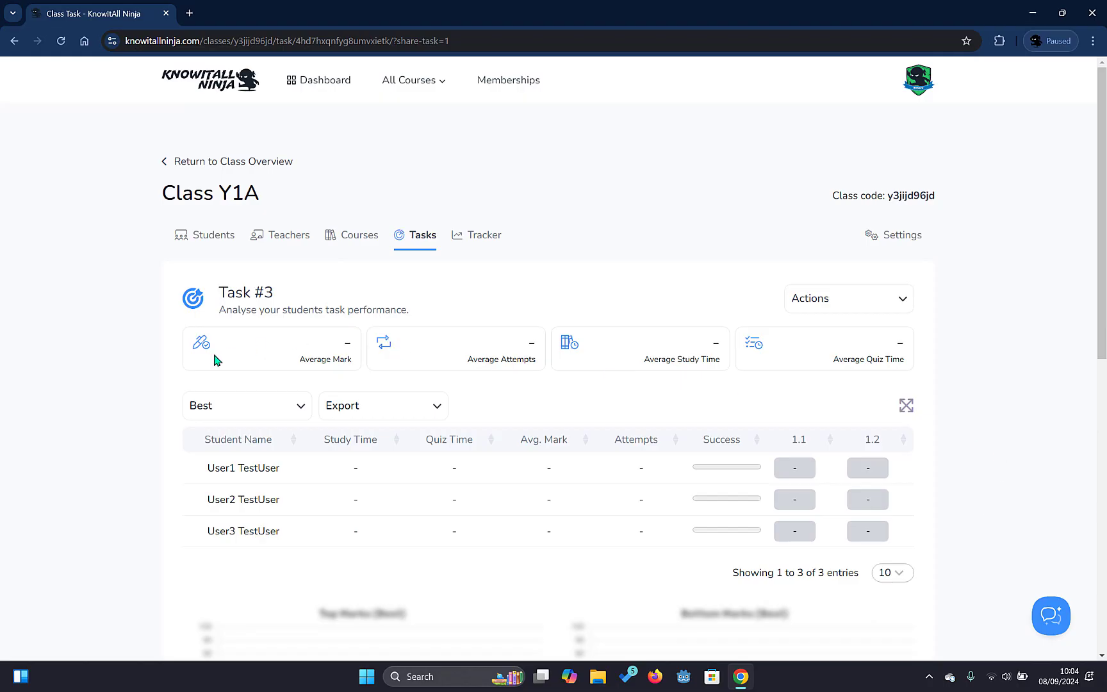
Reopen the task's sharing options from its actions and close them.
{"action": "left_click", "coordinate": [885, 299]}
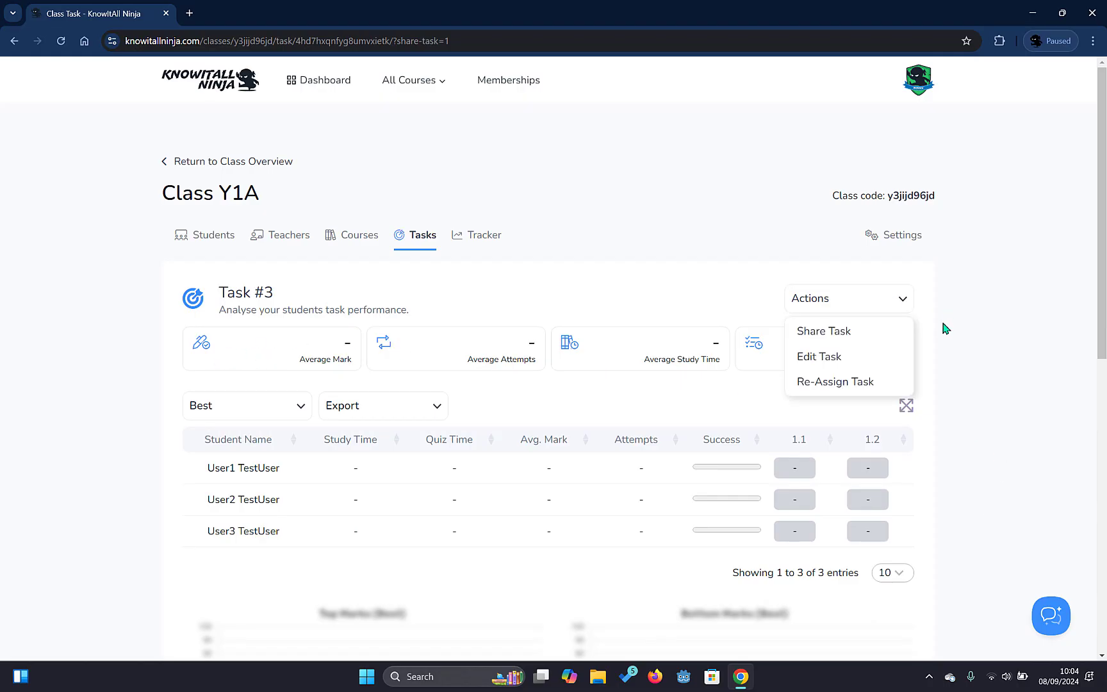
{"action": "left_click", "coordinate": [855, 334]}
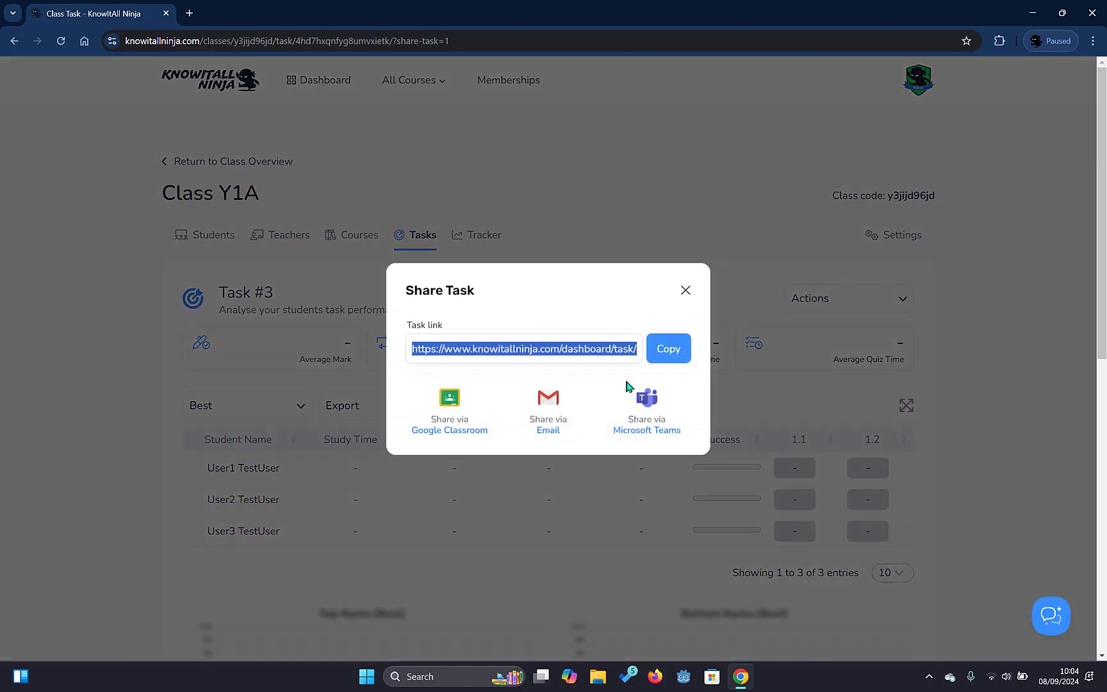
{"action": "left_click", "coordinate": [685, 293]}
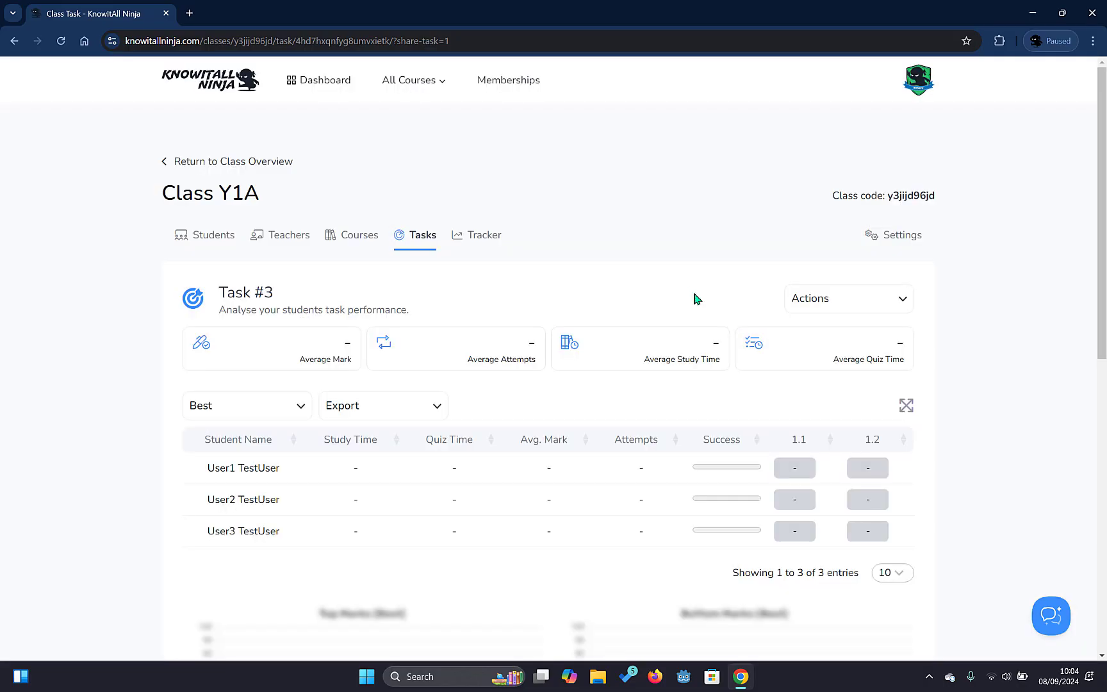
View the options for re-assigning the task to students and close them without choosing one.
{"action": "left_click", "coordinate": [863, 303]}
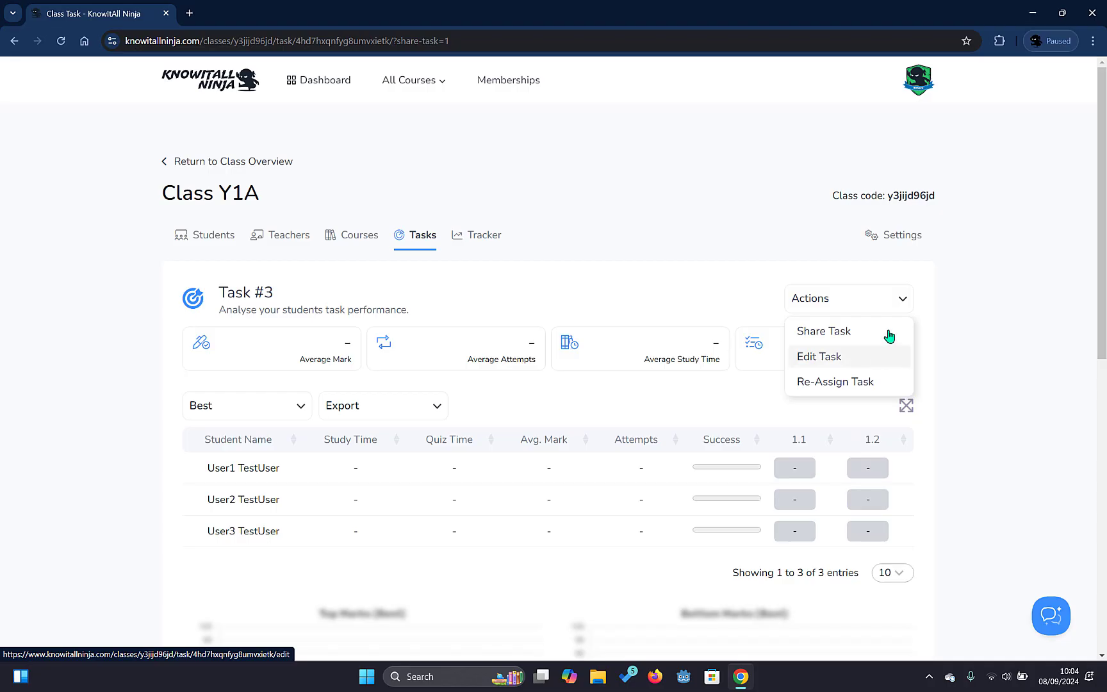
{"action": "left_click", "coordinate": [854, 383]}
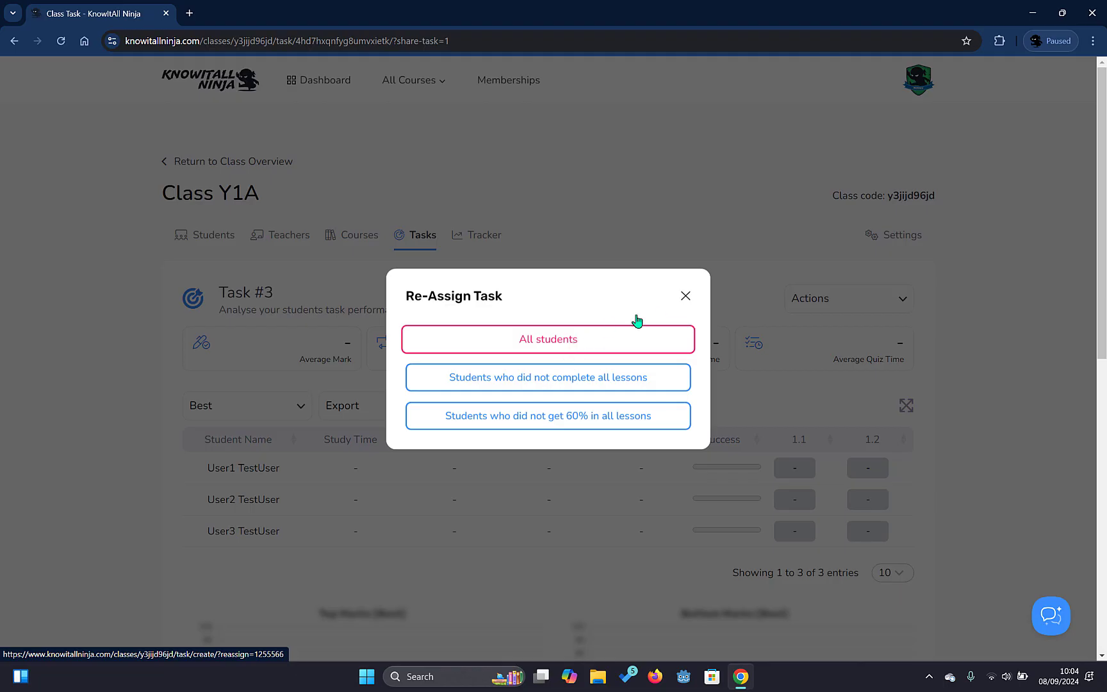
{"action": "left_click", "coordinate": [686, 298]}
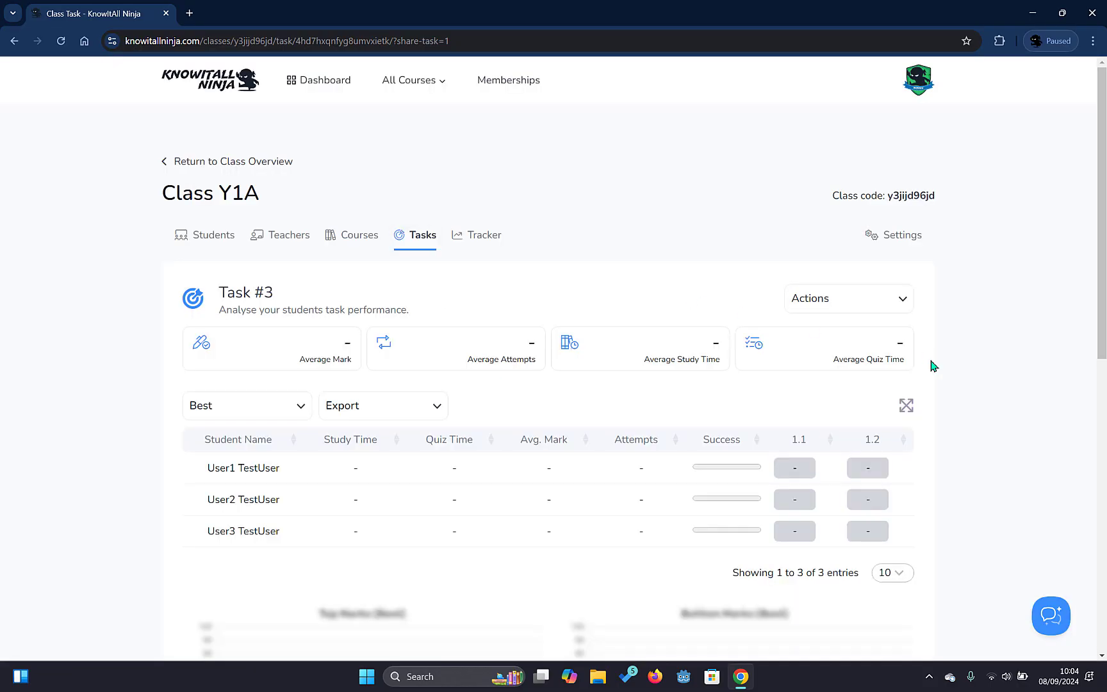
{"action": "scroll", "coordinate": [976, 389], "scroll_direction": "down", "scroll_amount": 1}
{"action": "scroll", "coordinate": [977, 389], "scroll_direction": "down", "scroll_amount": 1}
{"action": "scroll", "coordinate": [981, 388], "scroll_direction": "up", "scroll_amount": 2}
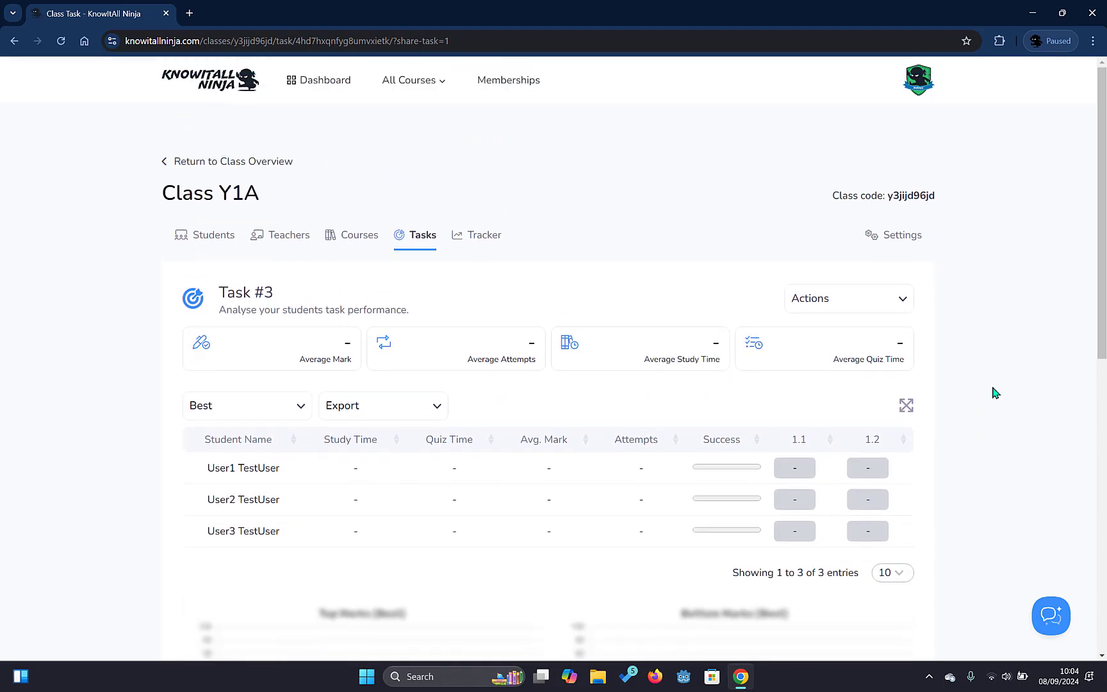